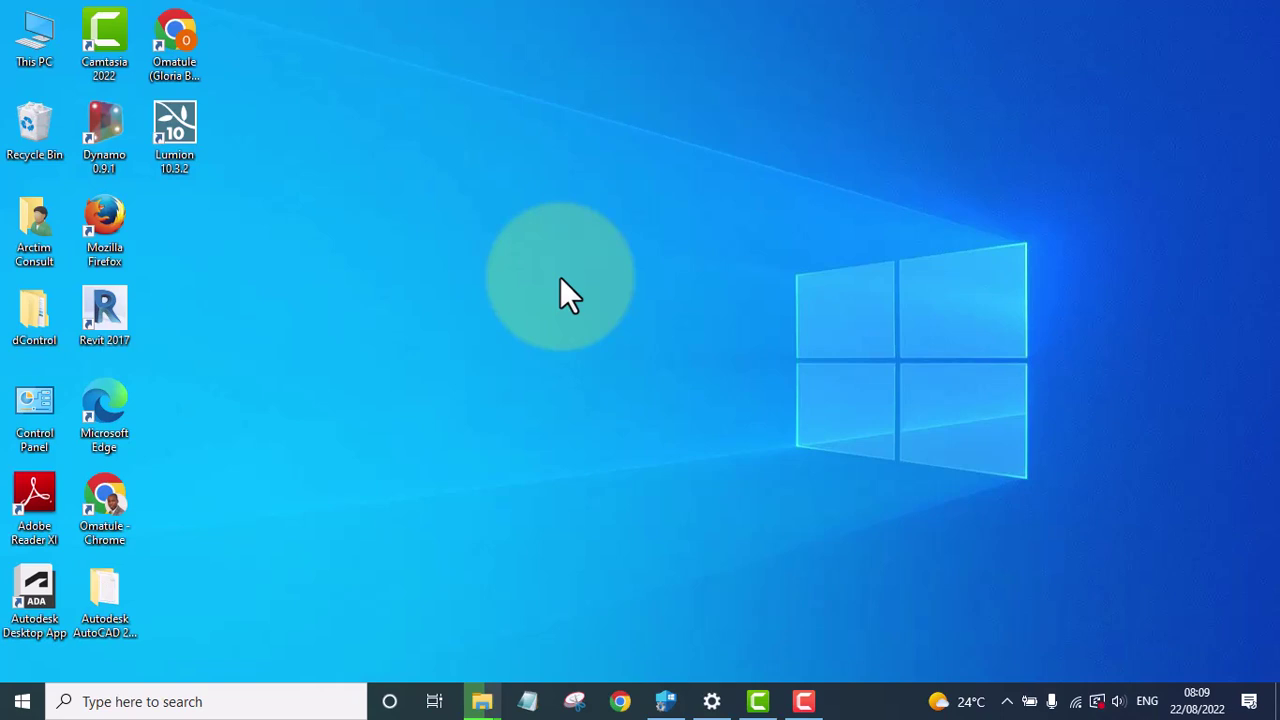
- Open the Autodesk AutoCAD 2016 SP1 folder under Tims Bkp (G:) > com > SOFTWARE
double_click(35, 40)
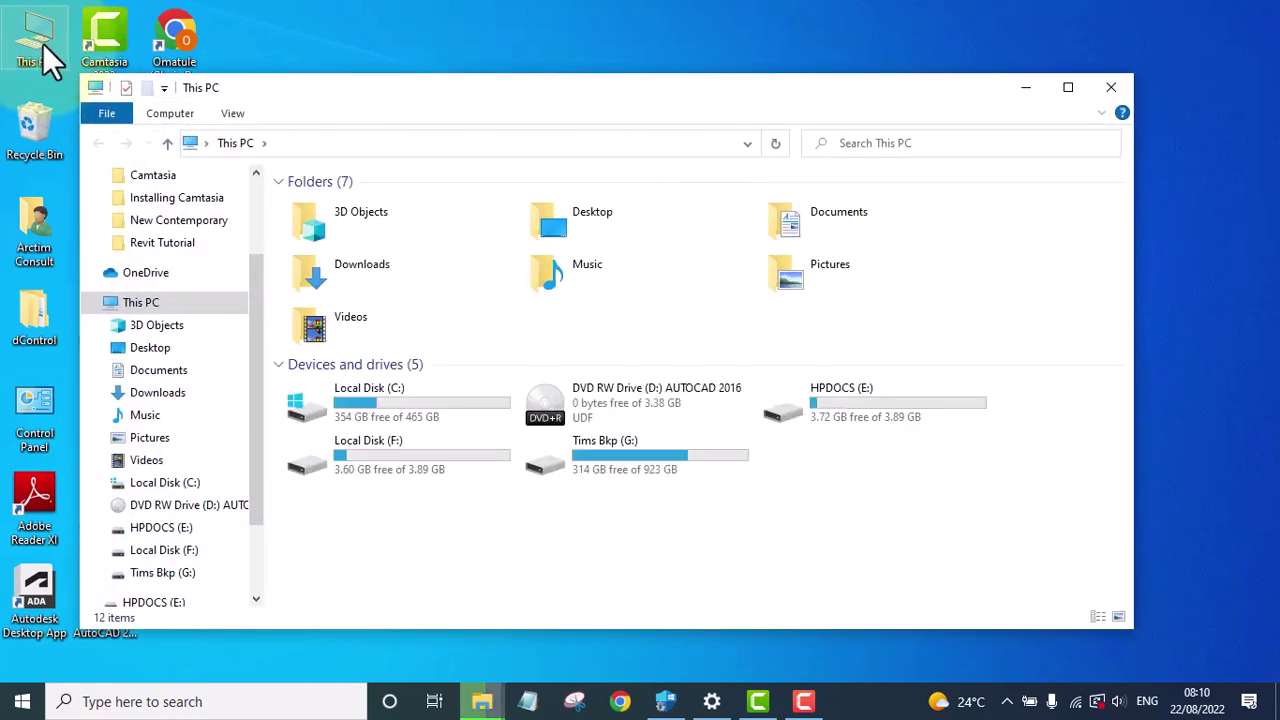
mouse_move(636, 455)
double_click(609, 452)
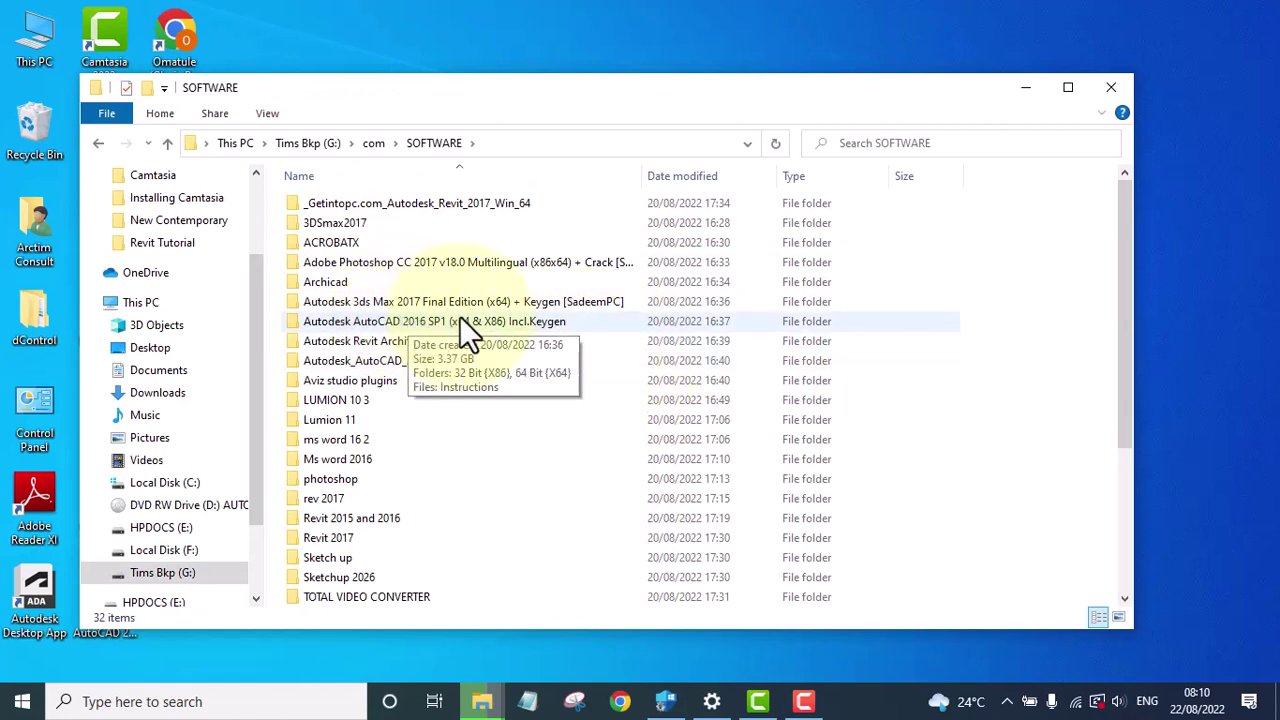
double_click(399, 320)
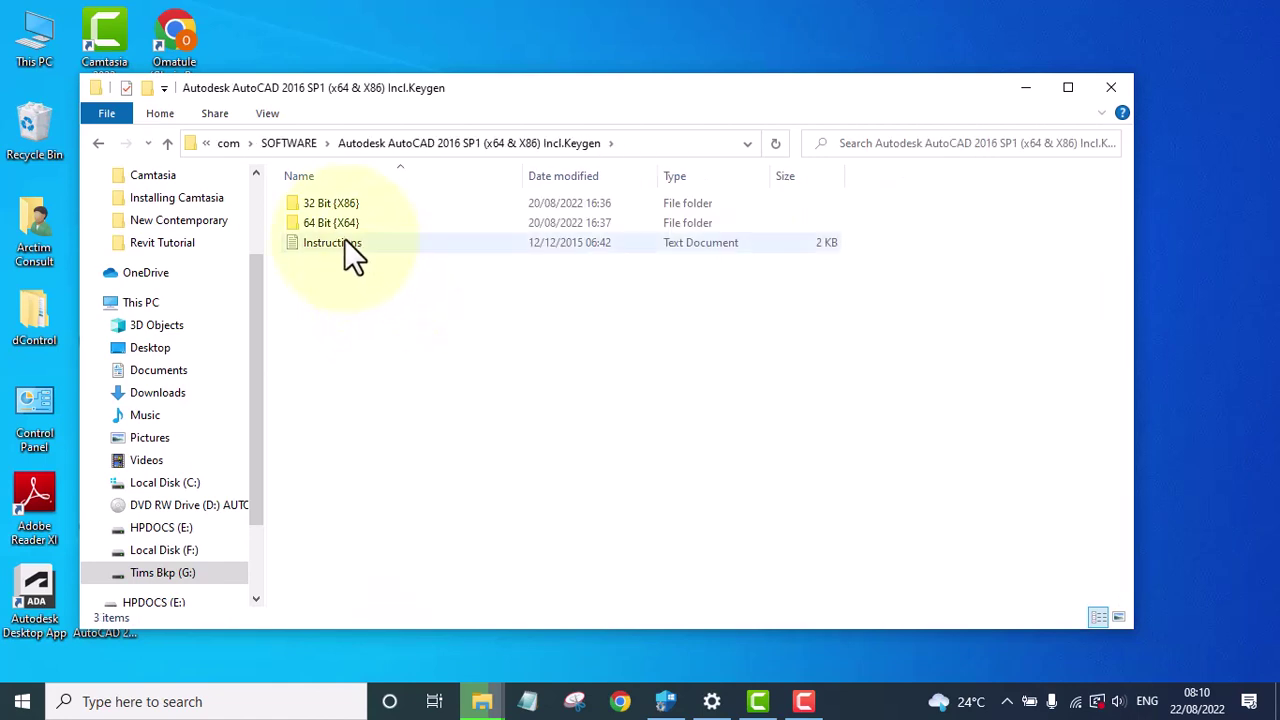
- Browse into its 64 Bit (X64) > Keygen subfolders, then go back to SOFTWARE
click(333, 224)
double_click(331, 223)
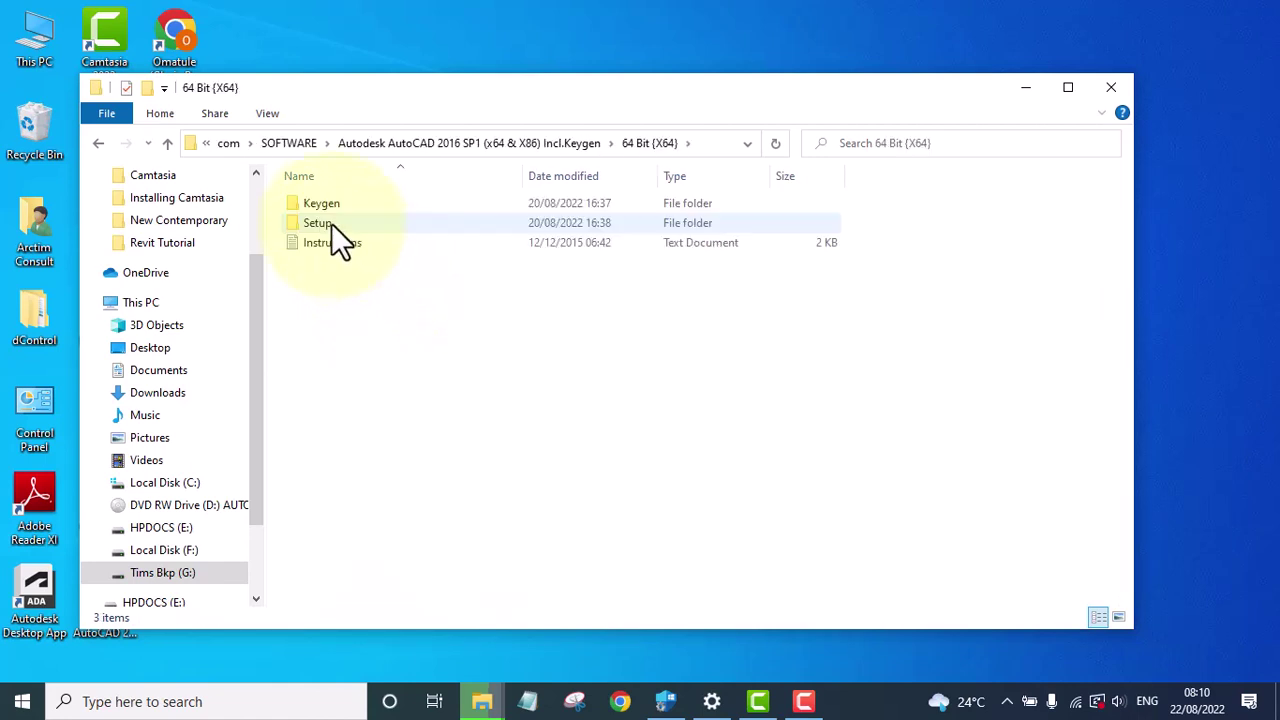
double_click(334, 201)
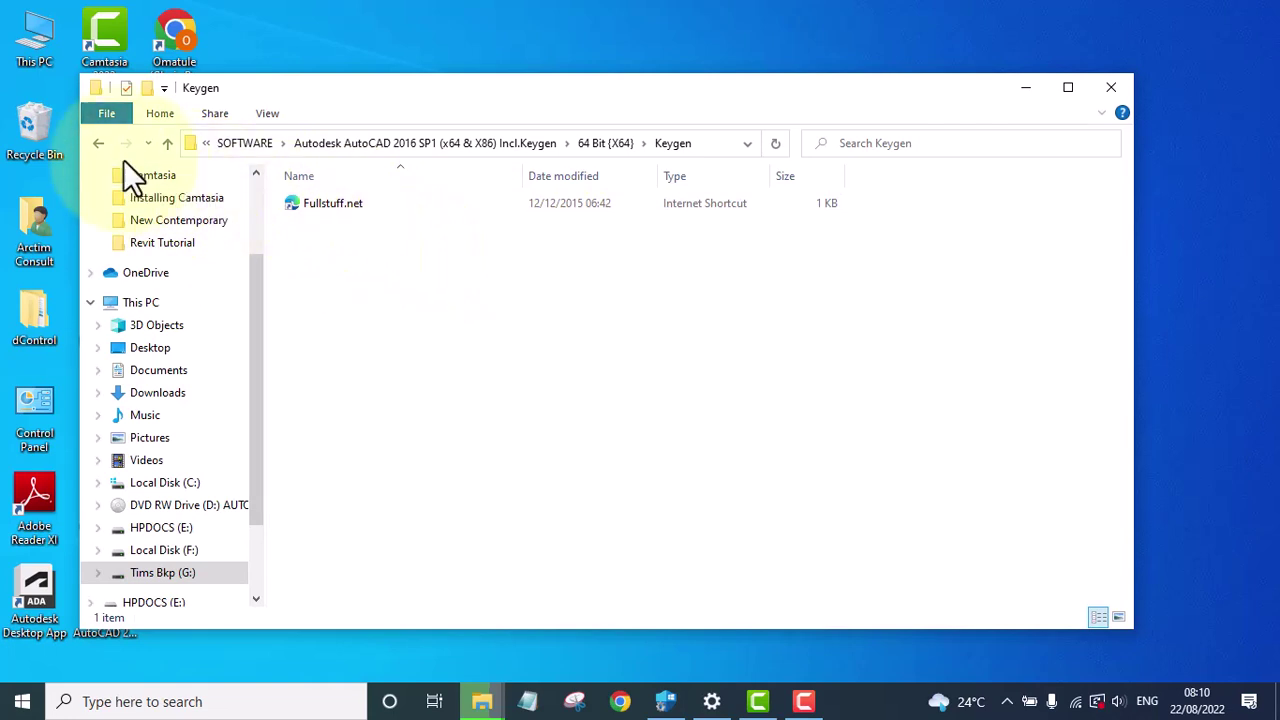
click(98, 143)
click(98, 142)
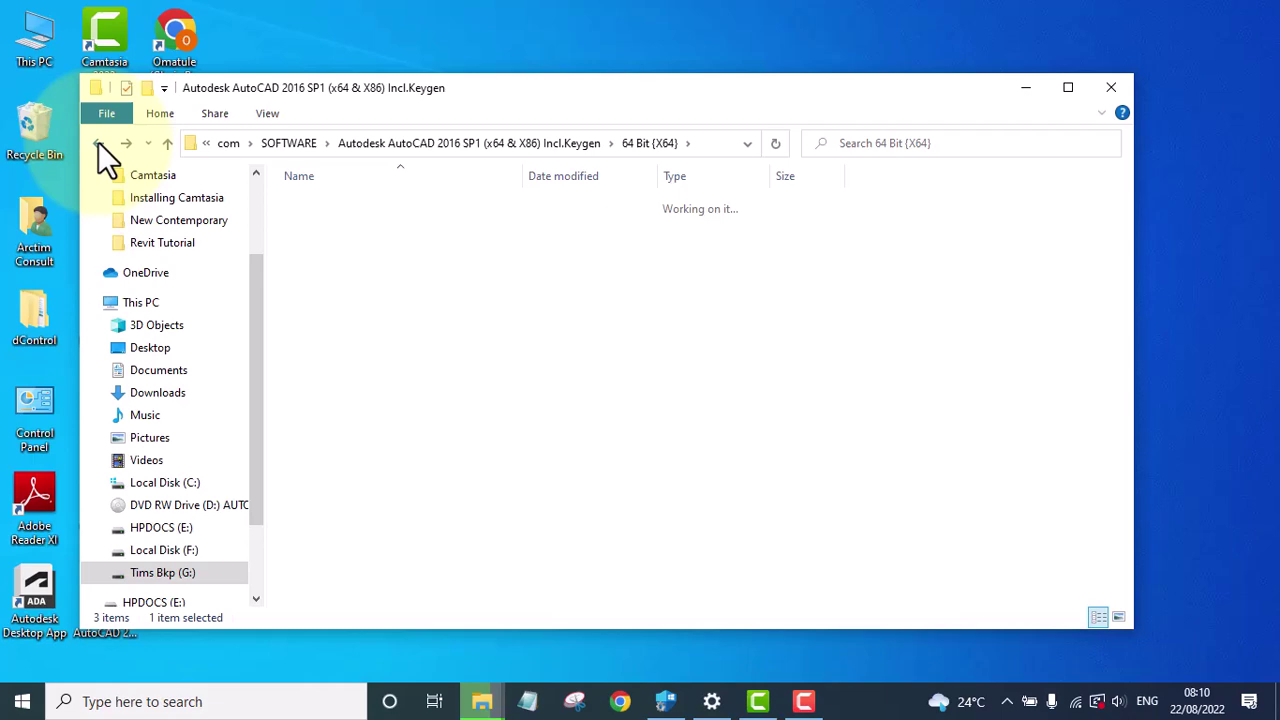
click(98, 142)
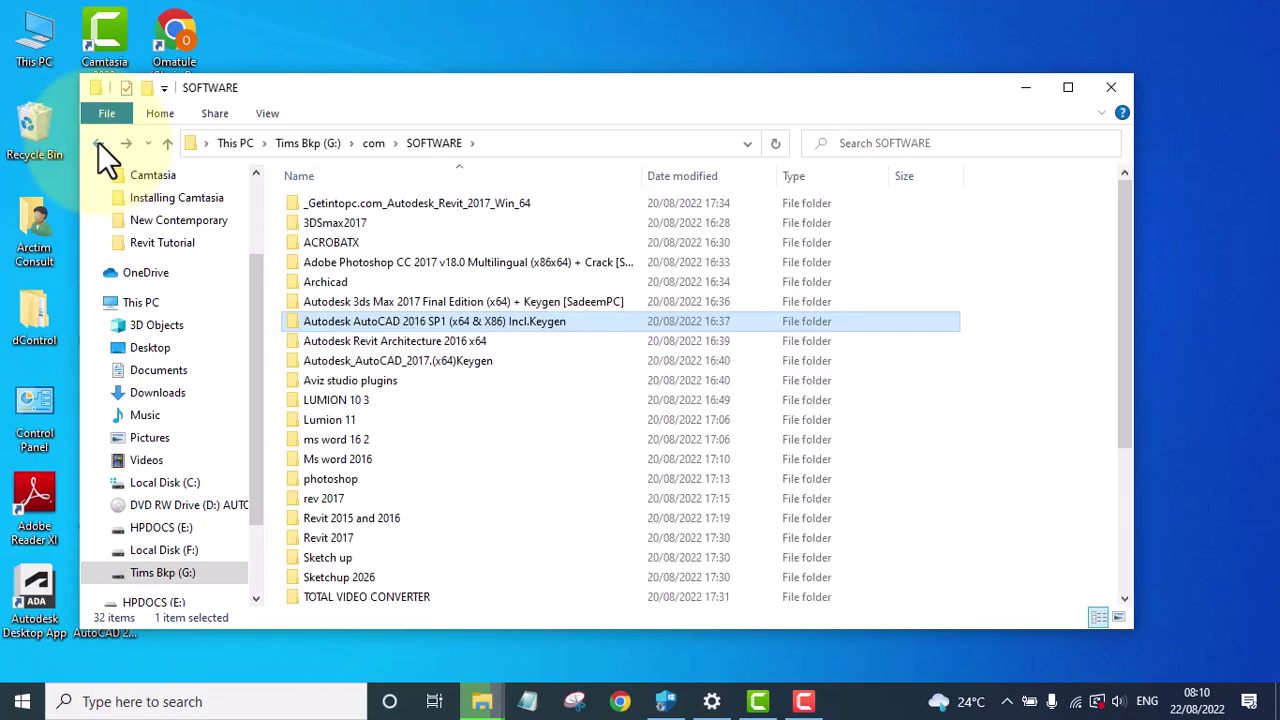
- Delete the Autodesk AutoCAD 2016 SP1 folder and open Autodesk_AutoCAD_2017.(x64)Keygen
right_click(386, 317)
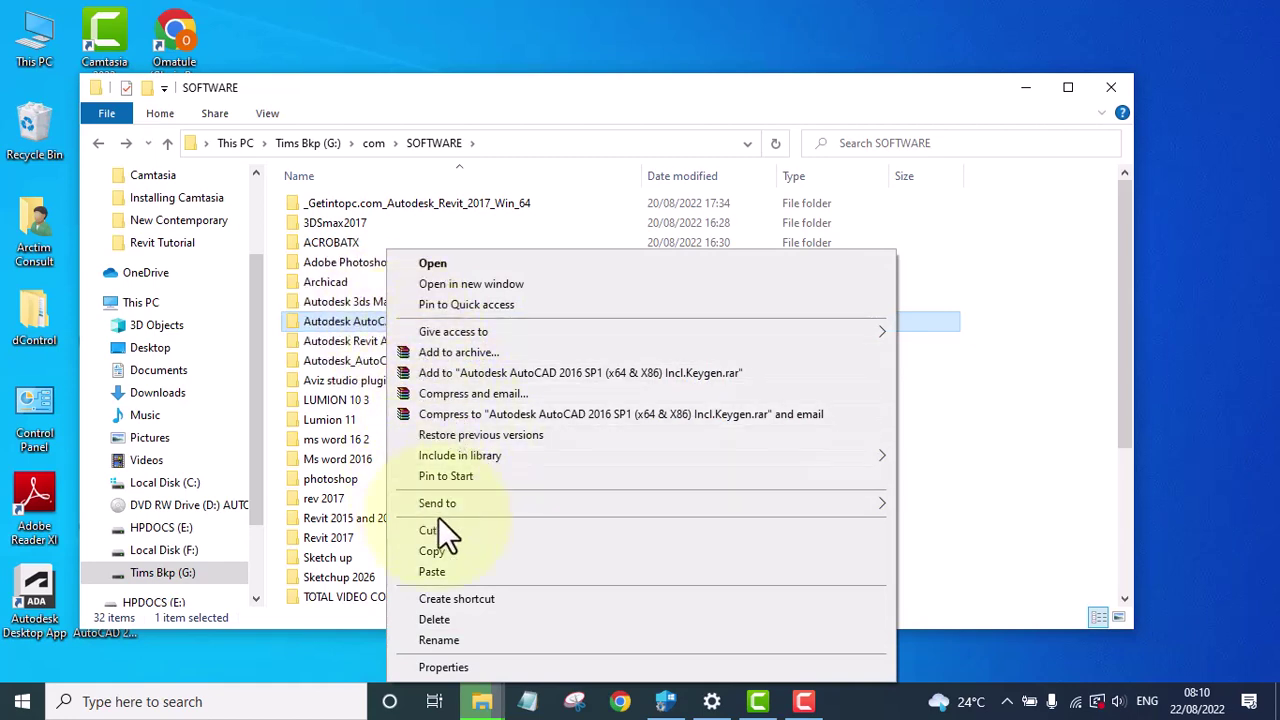
click(445, 618)
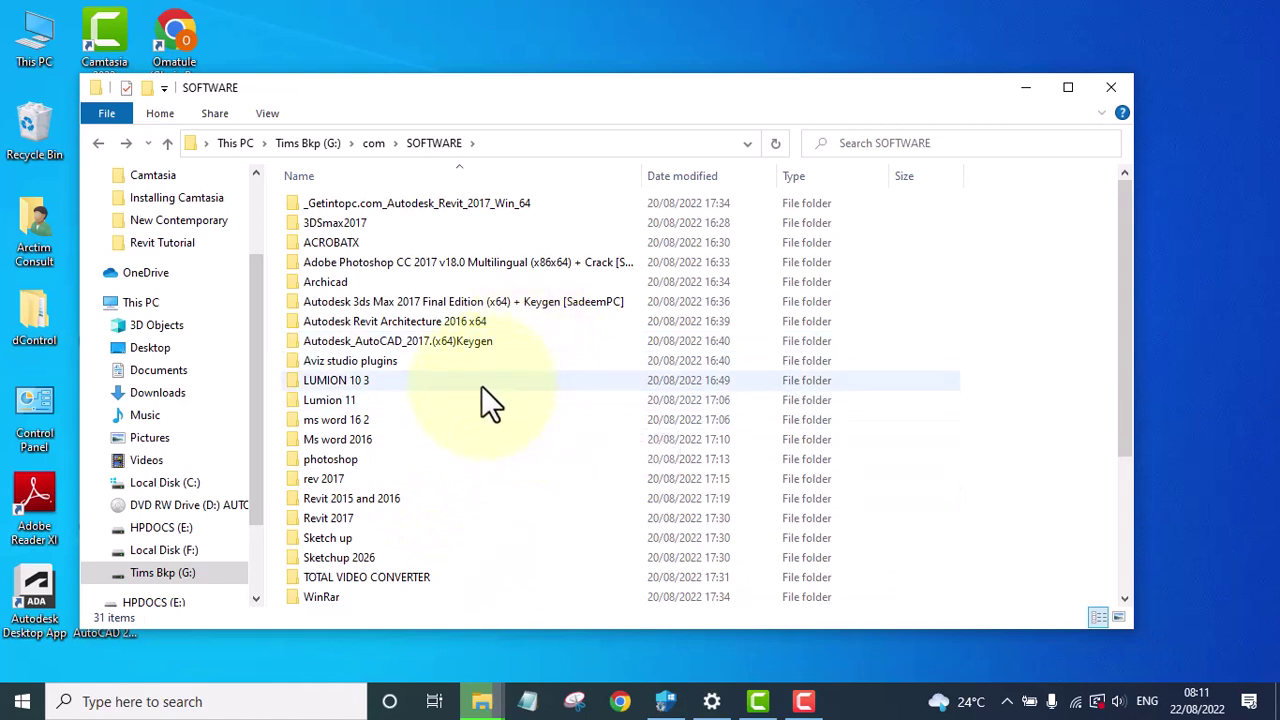
click(420, 344)
double_click(419, 341)
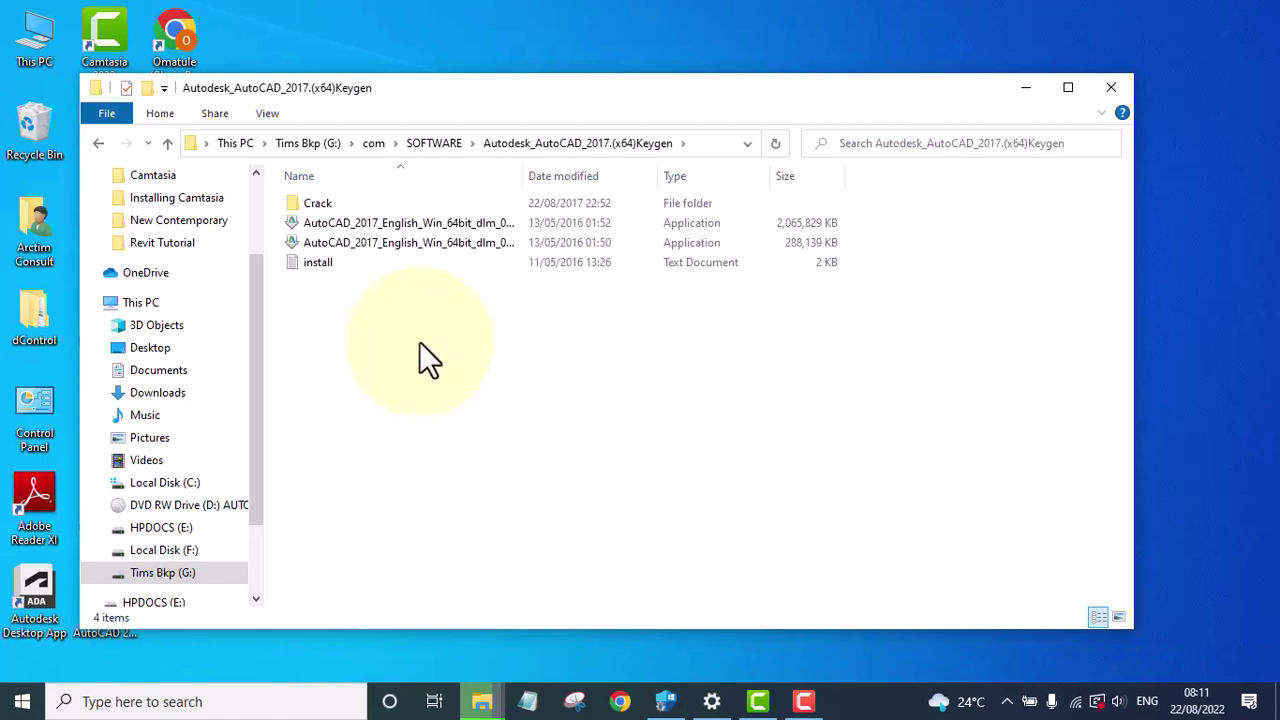
- Check the empty Crack subfolder, then close File Explorer
click(321, 203)
double_click(321, 203)
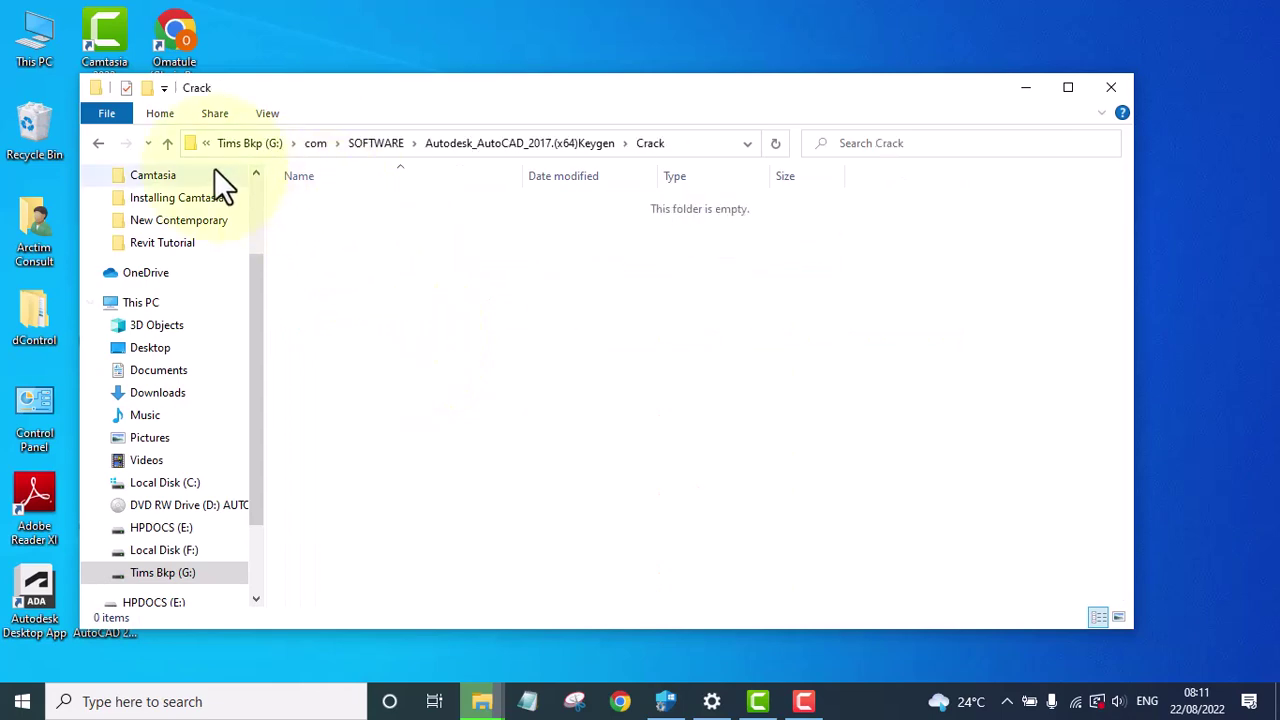
click(1108, 88)
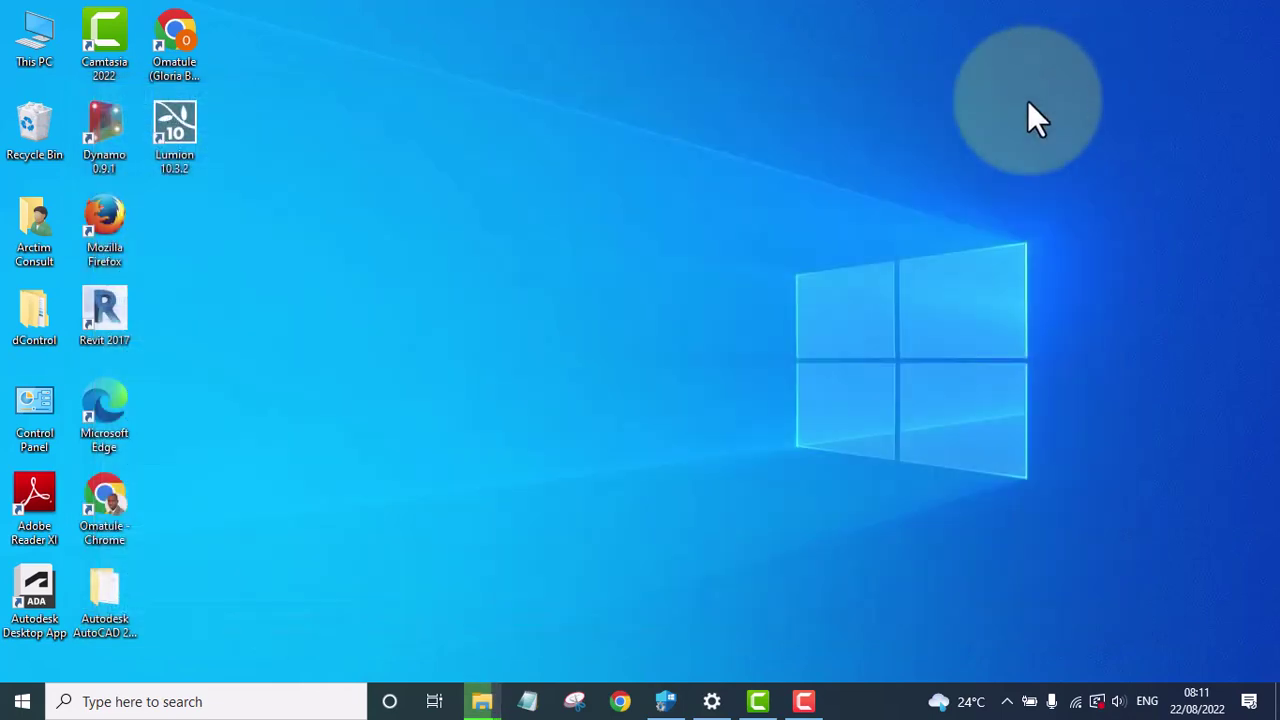
- After a quick look inside dControl, archive it with Add to "dControl.rar" on the desktop
double_click(30, 310)
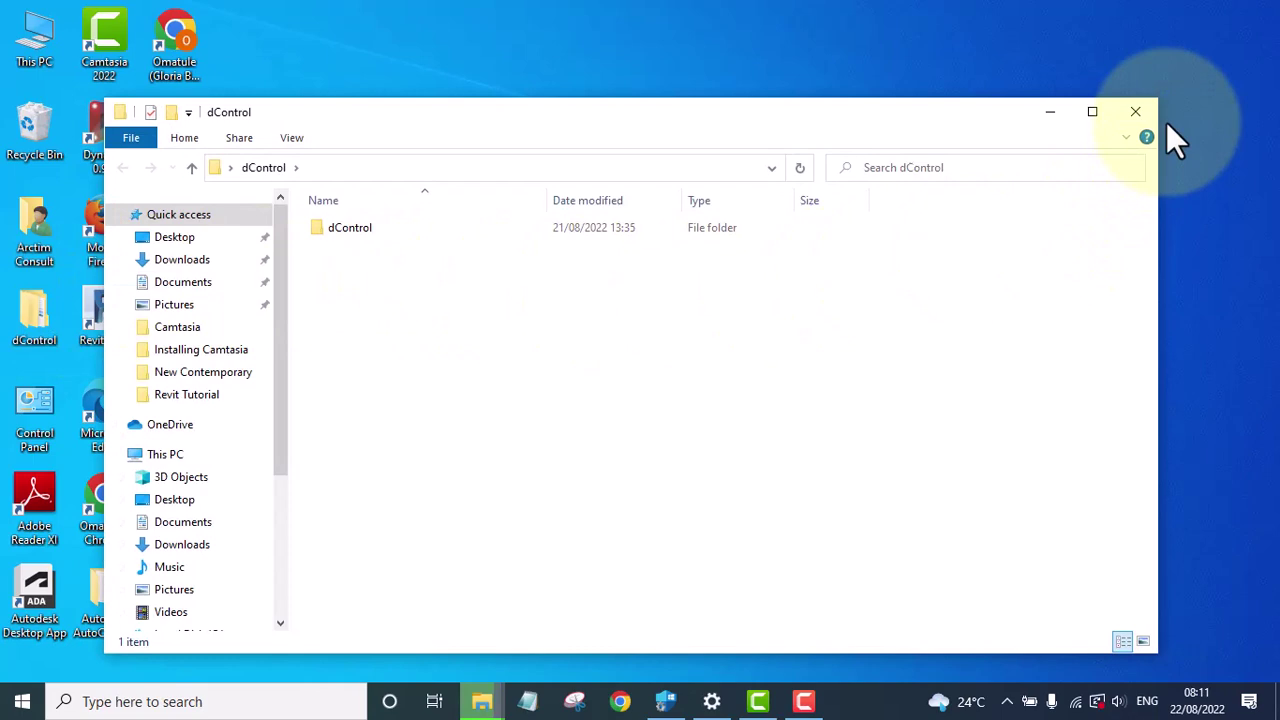
click(1136, 111)
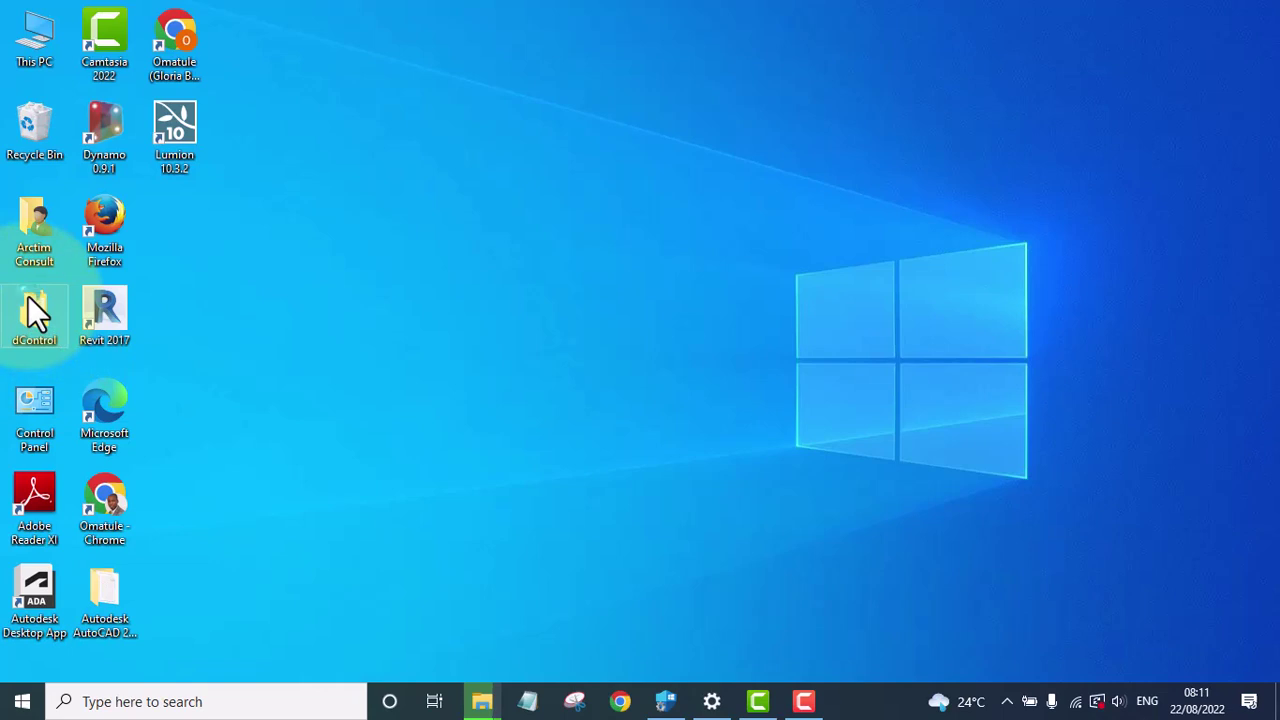
right_click(30, 312)
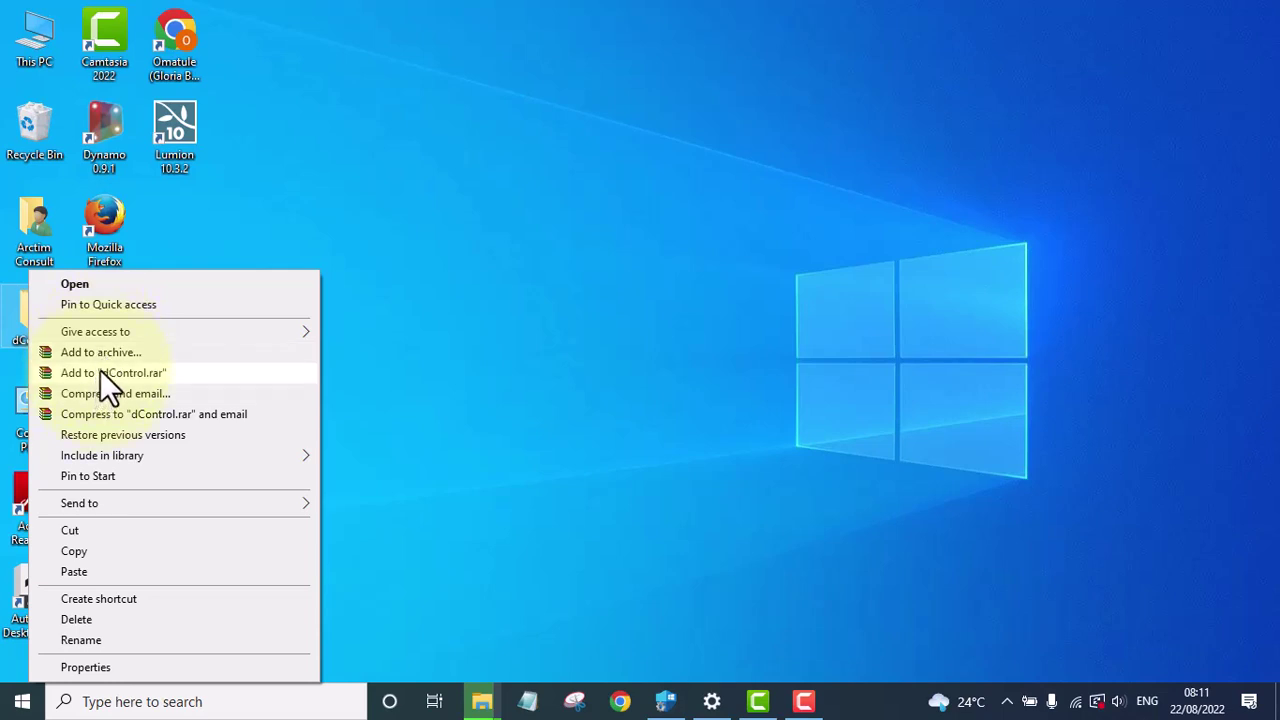
click(100, 373)
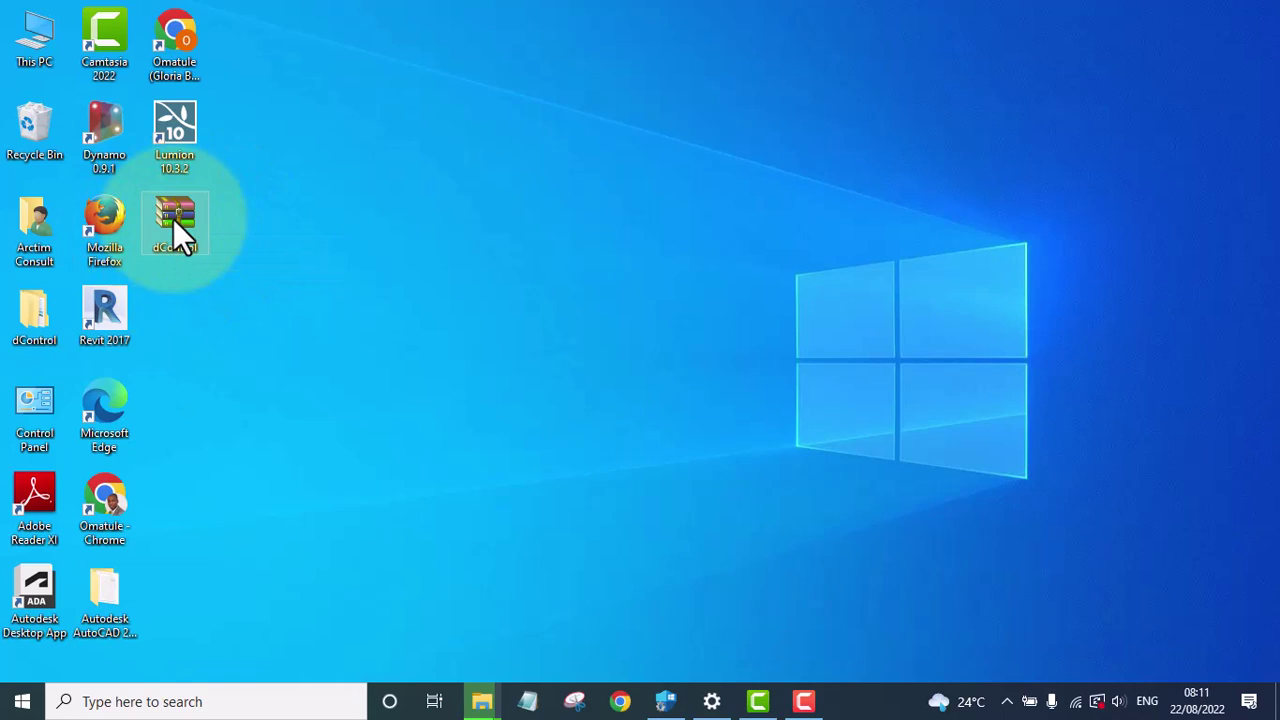
- Drag the dControl.rar archive and the dControl folder side by side mid-desktop
drag(173, 219, 460, 325)
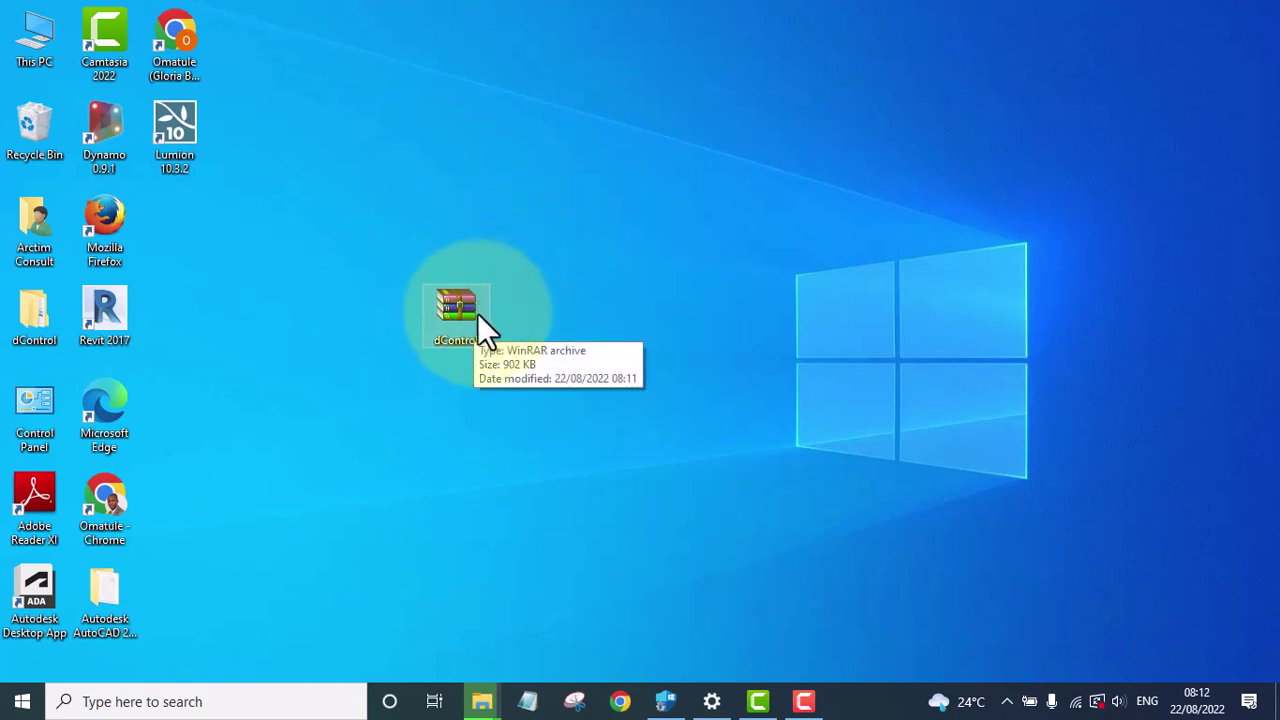
drag(31, 314, 600, 505)
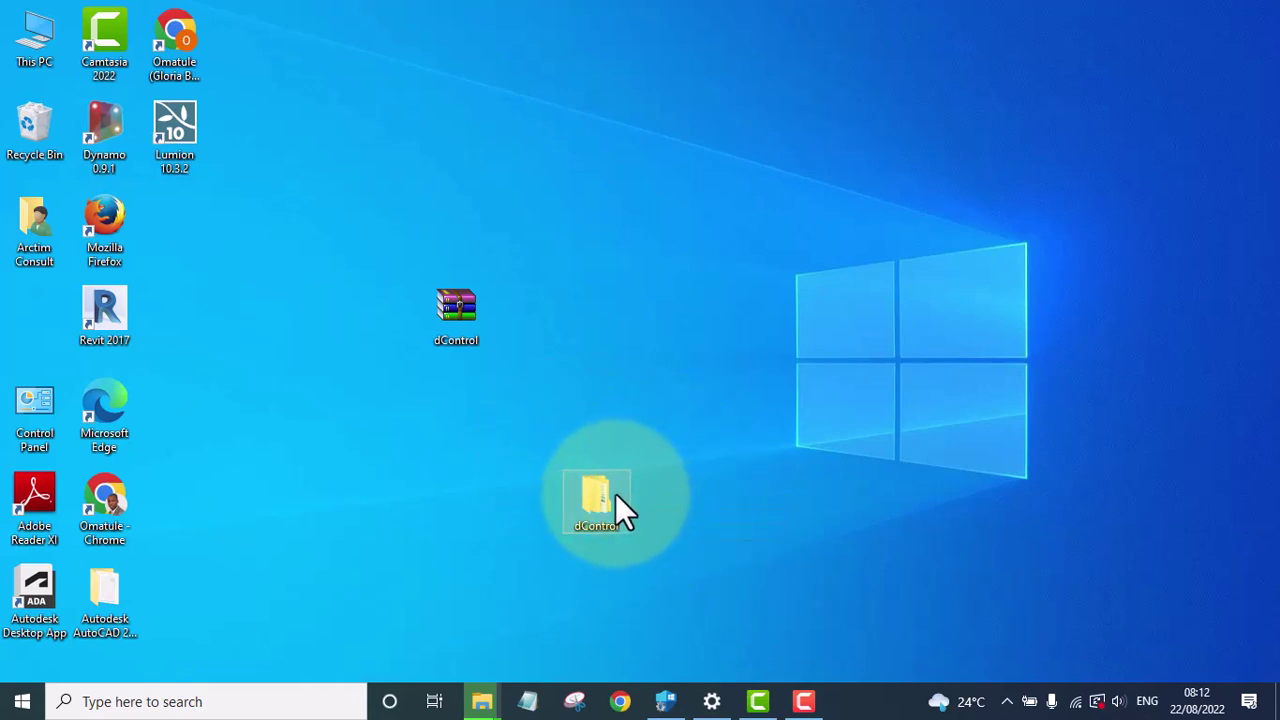
mouse_move(612, 499)
mouse_down()
mouse_move(389, 467)
mouse_move(431, 483)
mouse_move(580, 425)
mouse_up()
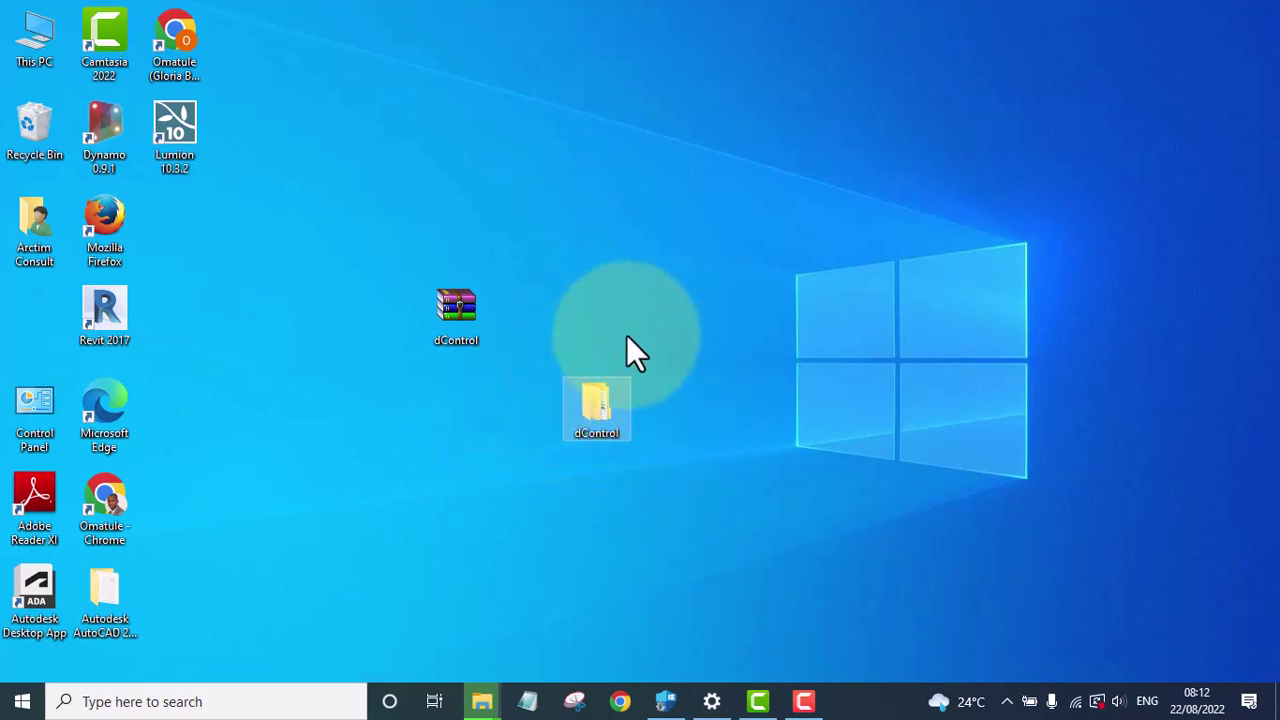
- Bring up the AutoCAD 2016 DVD copy progress window, then minimize it near 98%
click(483, 703)
click(747, 634)
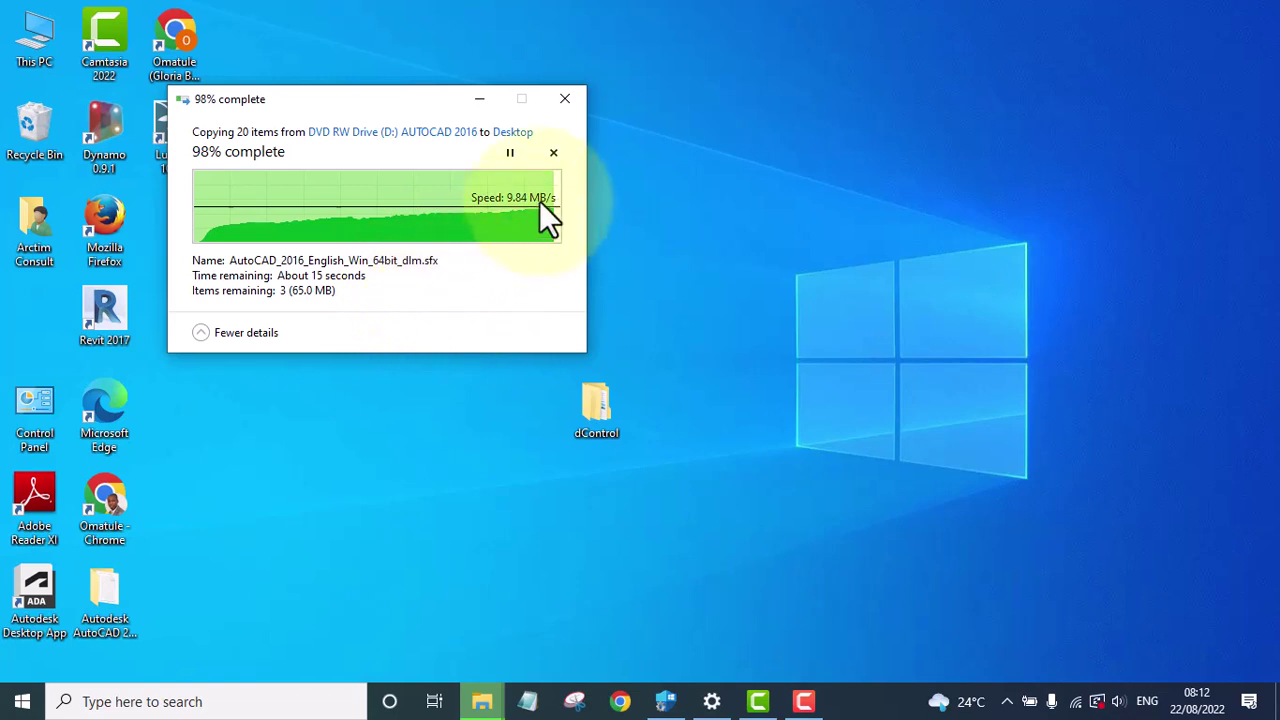
click(481, 97)
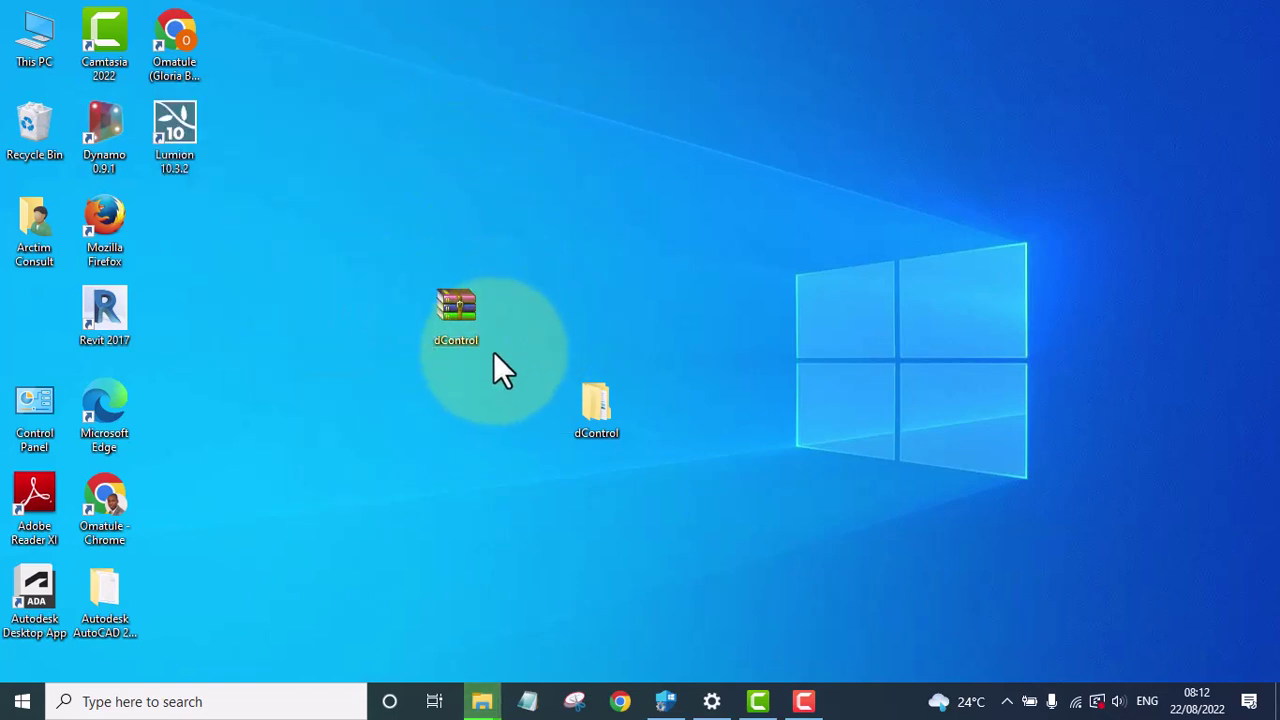